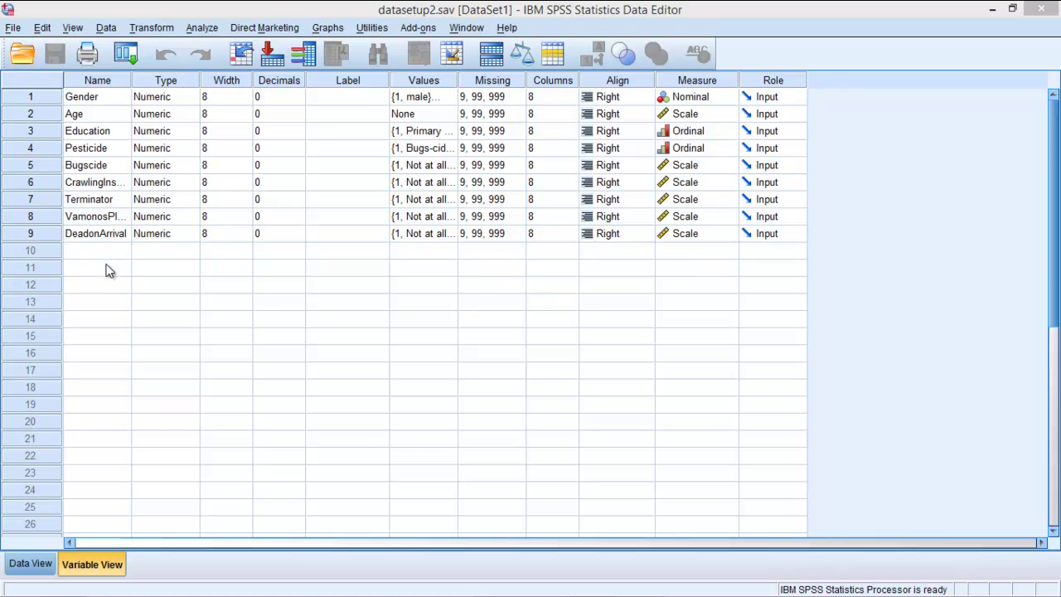
Browse the raw data cases in Data View, then return to Variable View.
click(35, 563)
scroll(285, 426, down, 7)
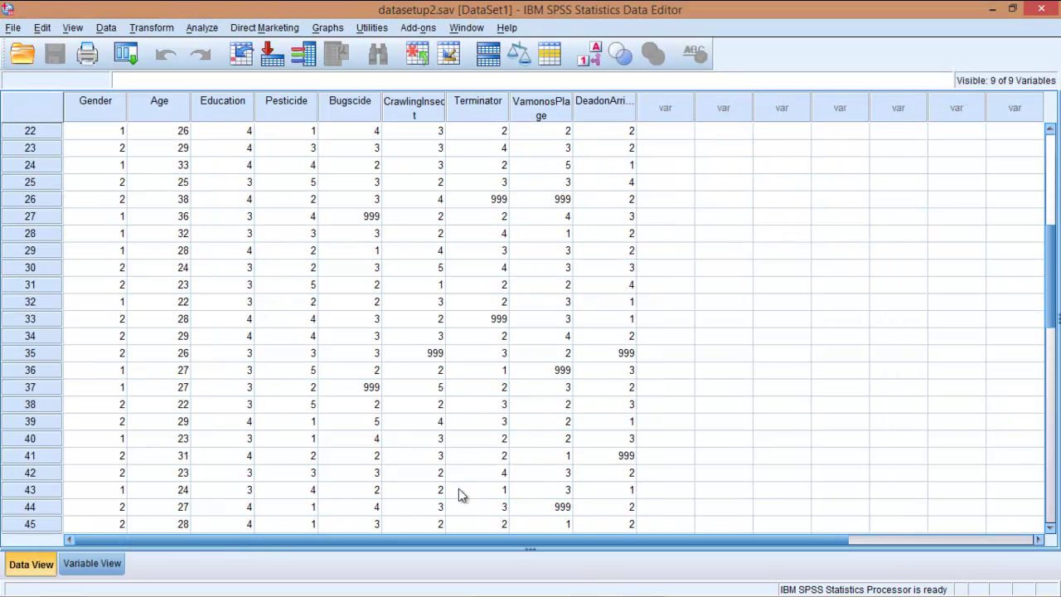
scroll(461, 494, down, 6)
scroll(249, 377, up, 13)
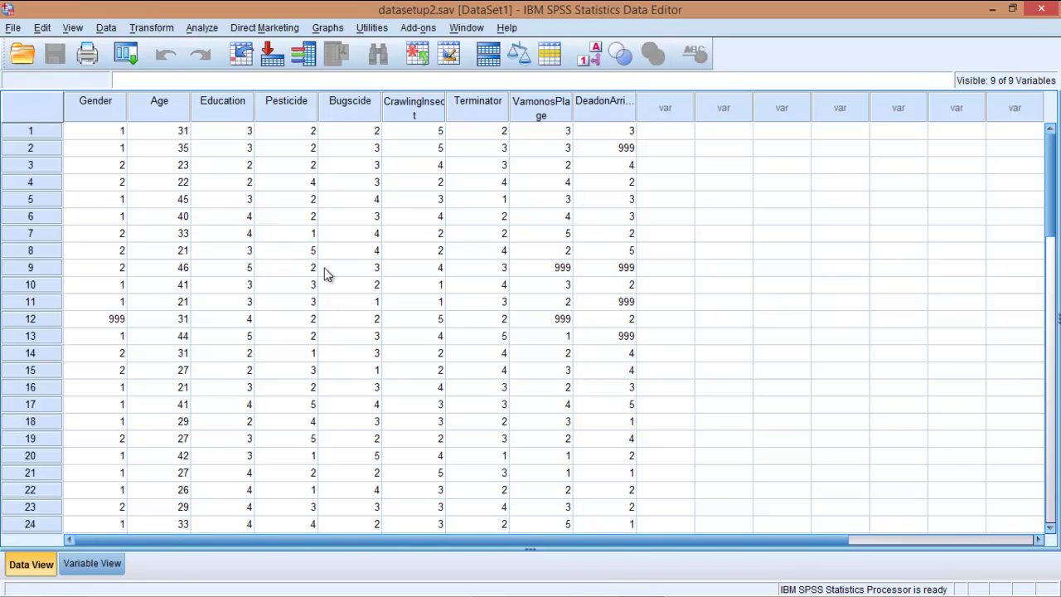
click(96, 564)
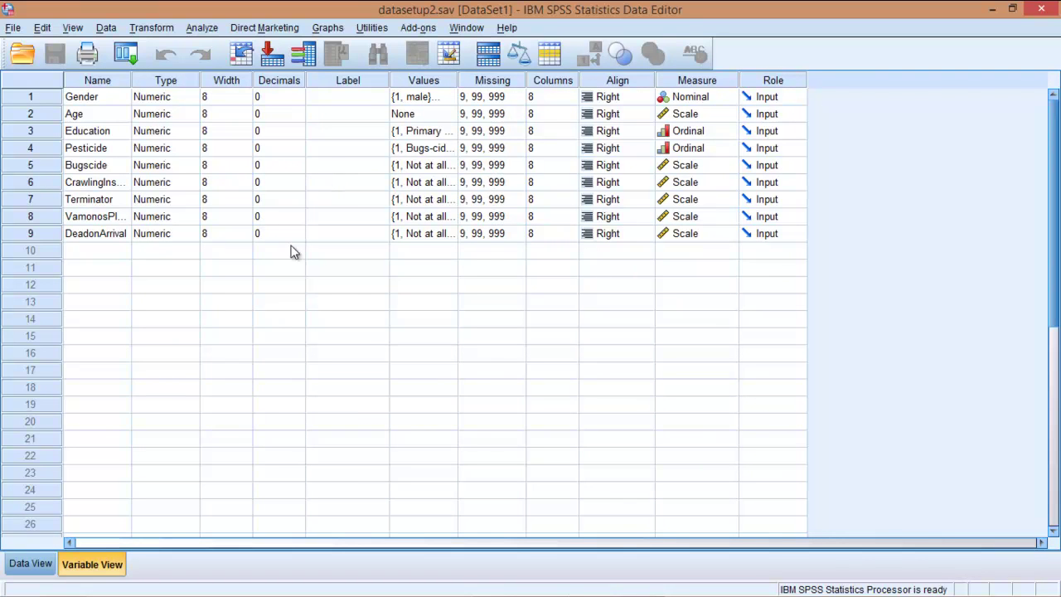
Launch Chart Builder from the Graphs menu to bring up the measurement-level notice.
click(328, 28)
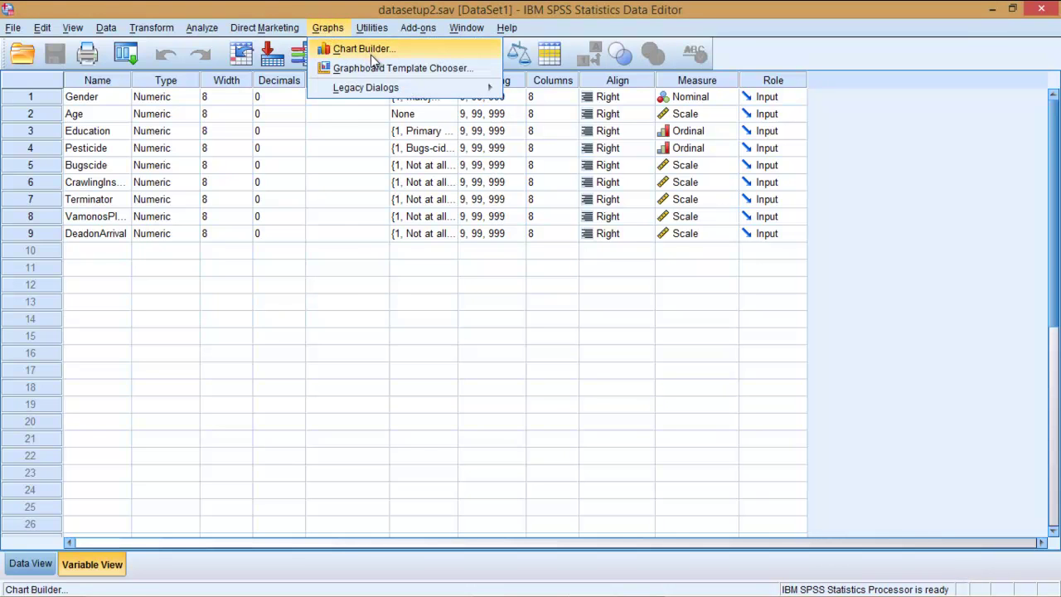
mouse_move(383, 92)
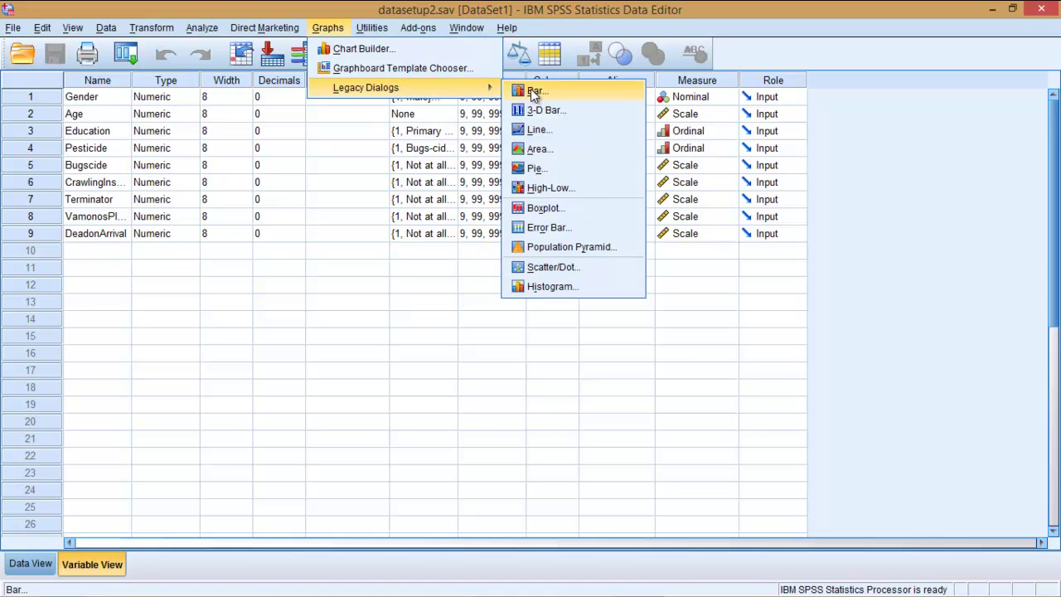
click(374, 48)
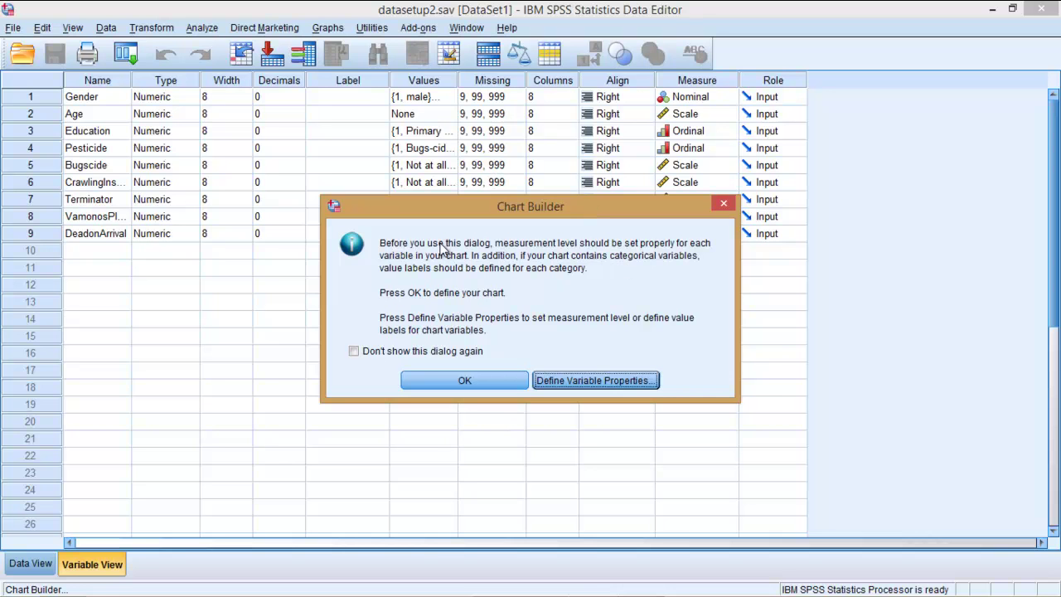
Dismiss the notice, place the Simple Bar template in the preview, and show Element Properties.
click(466, 382)
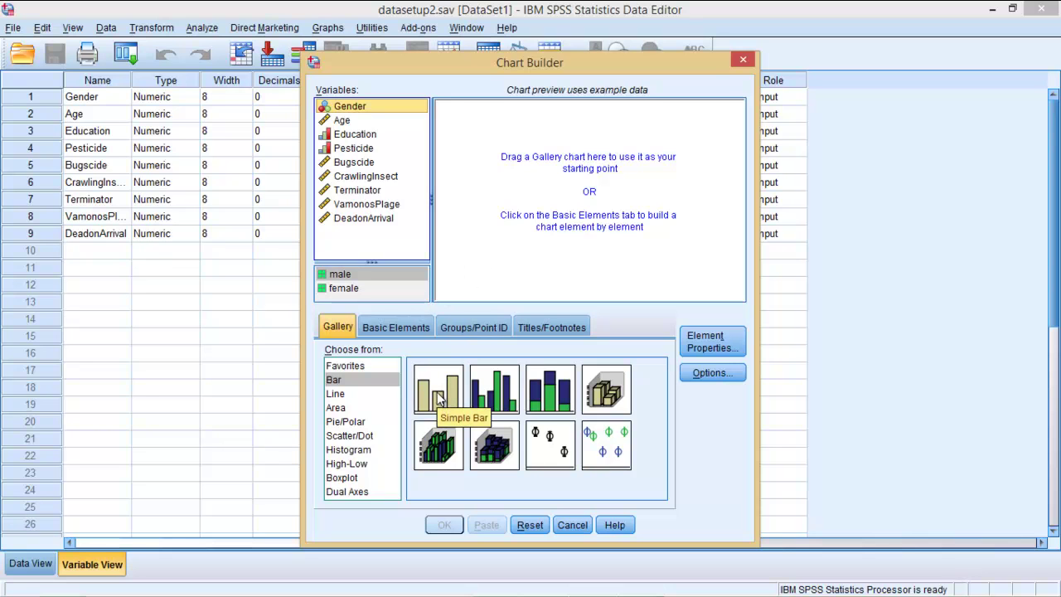
drag(439, 400, 581, 191)
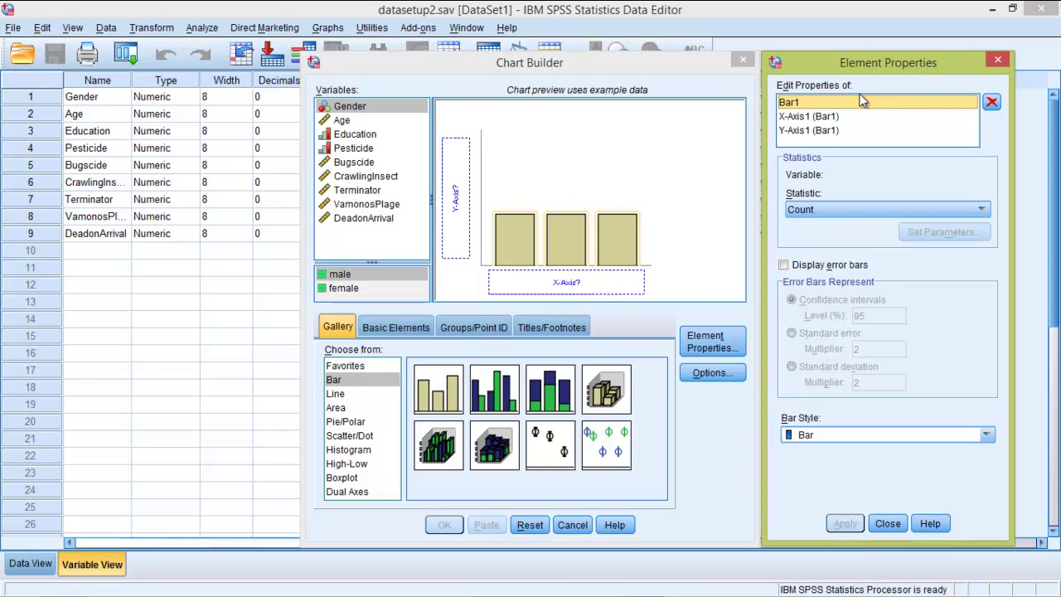
click(998, 60)
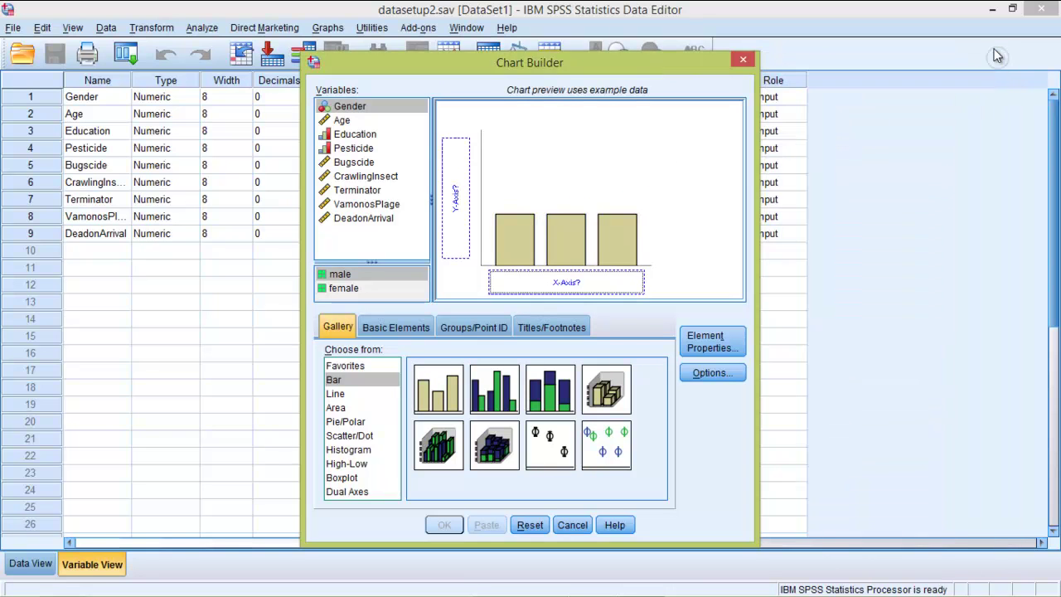
click(711, 349)
click(711, 350)
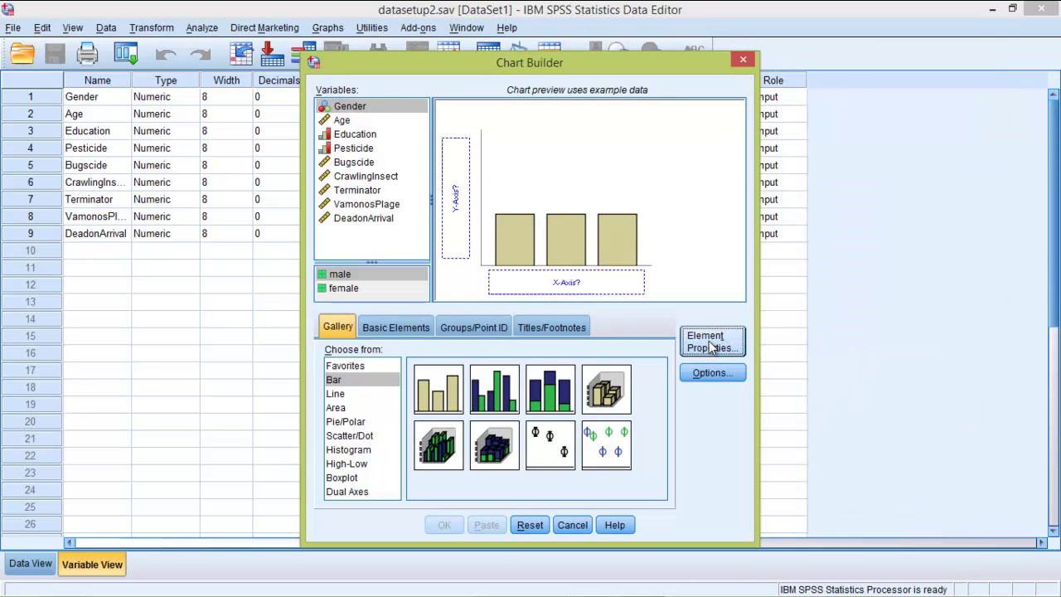
click(713, 342)
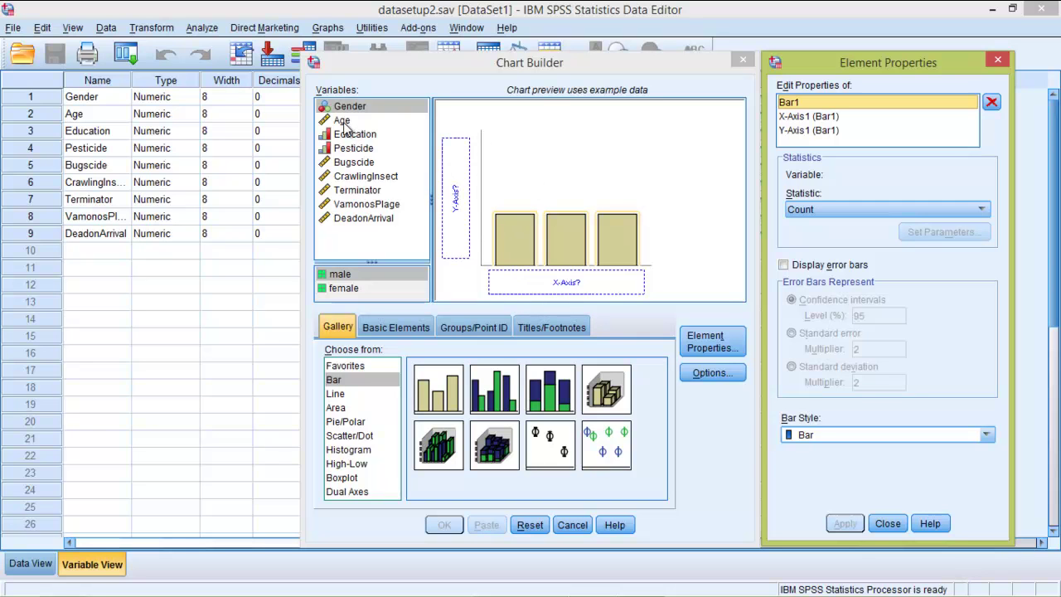
Put Age on the y-axis and Pesticide on the x-axis, then review X-Axis1 and Y-Axis1 properties.
drag(342, 121, 456, 208)
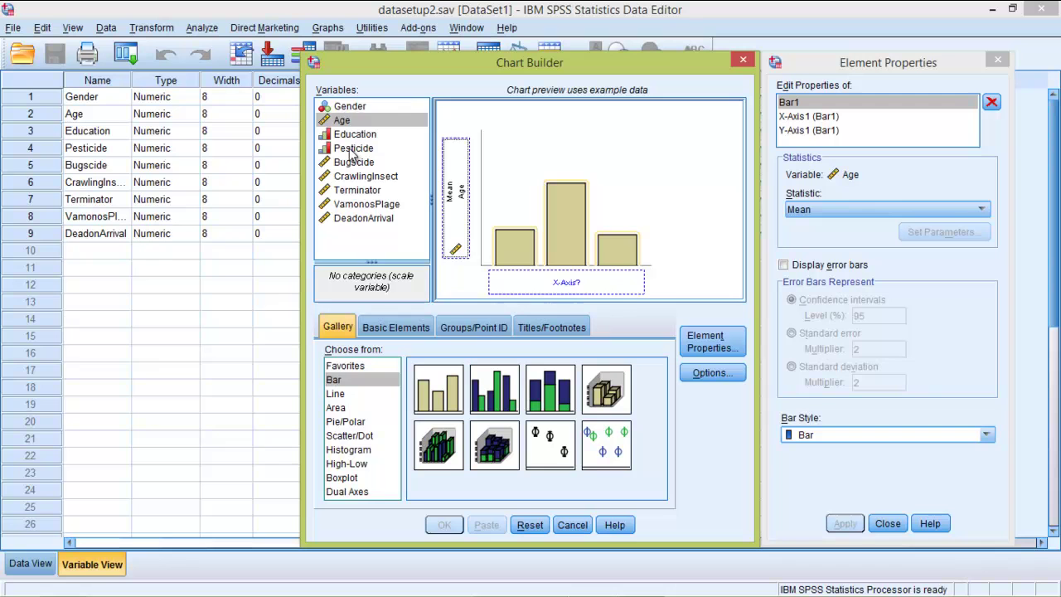
drag(352, 153, 567, 286)
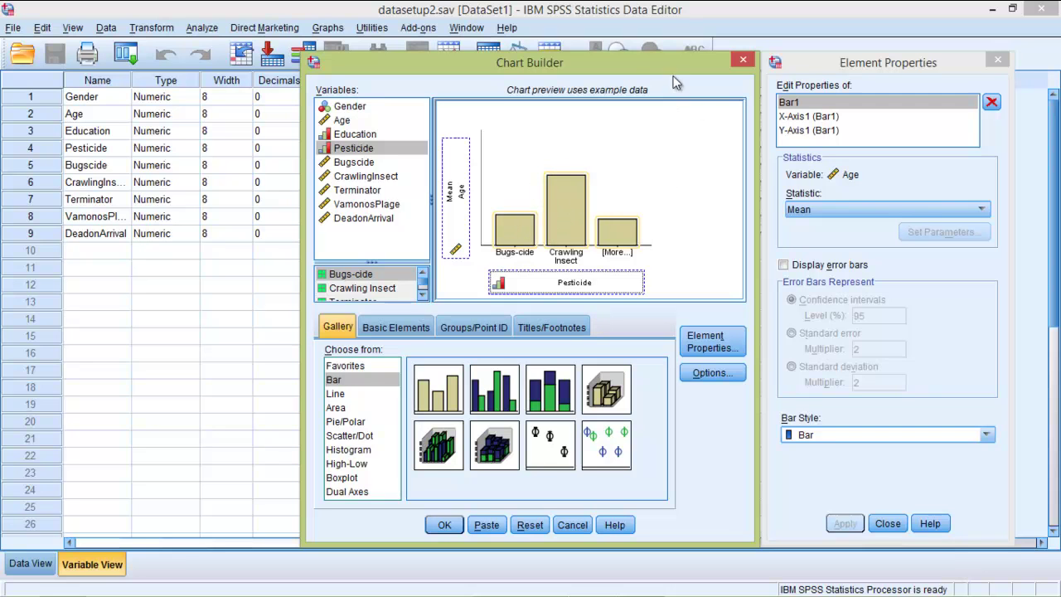
click(809, 116)
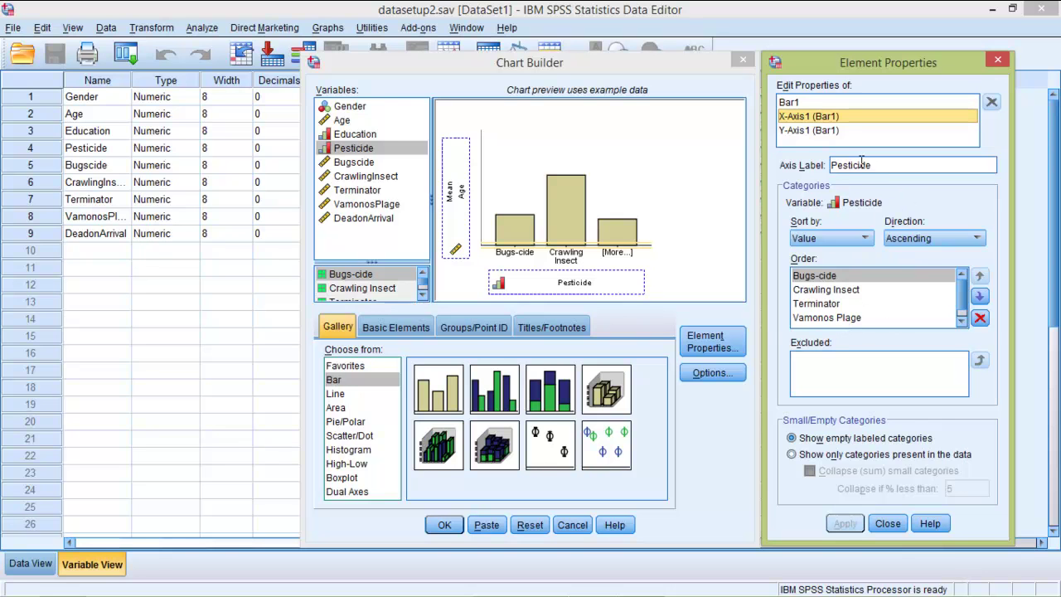
click(811, 131)
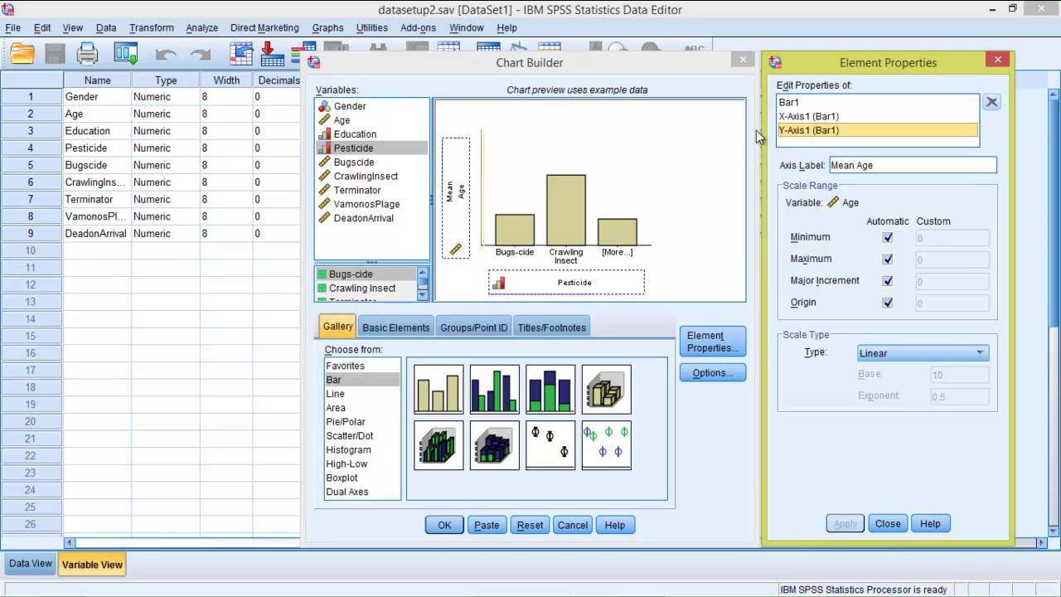
click(809, 117)
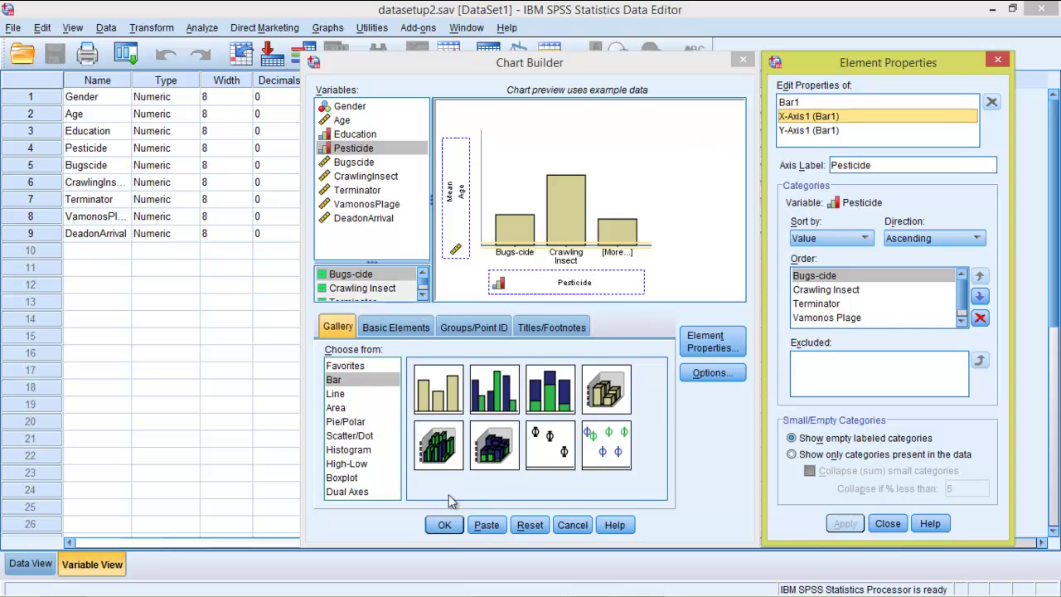
Generate the mean Age by Pesticide bar chart in the Output Viewer.
click(444, 526)
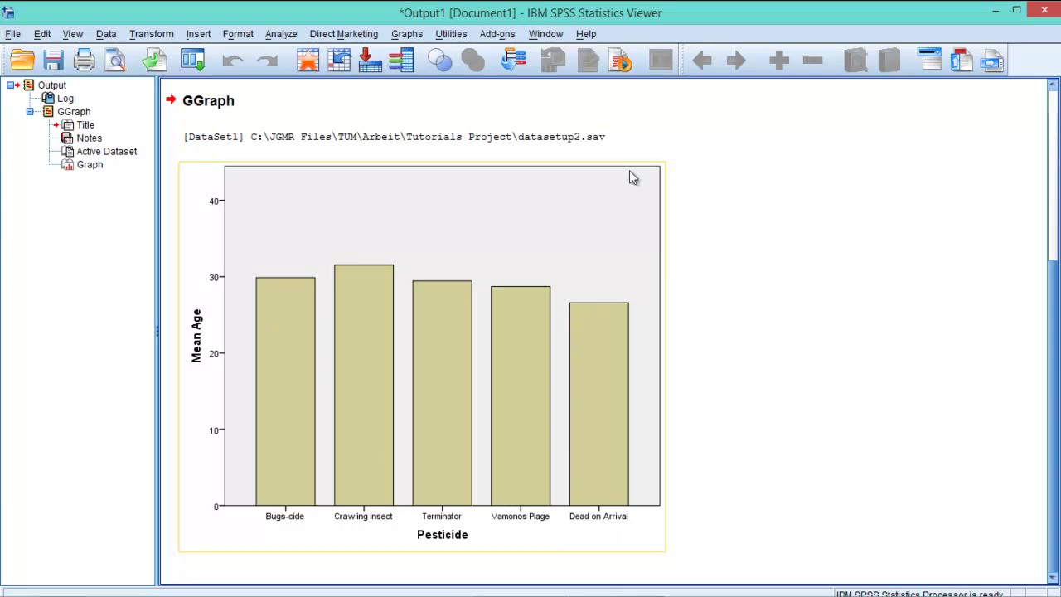
Reopen Chart Builder, replace Pesticide with Education on the x-axis, and generate the chart.
click(407, 34)
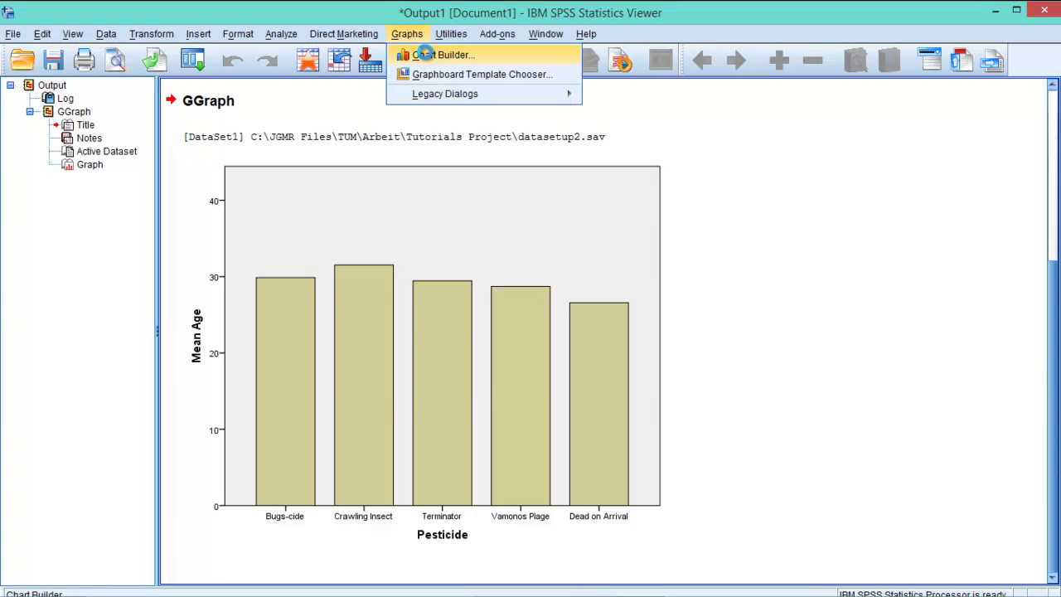
click(424, 55)
click(465, 389)
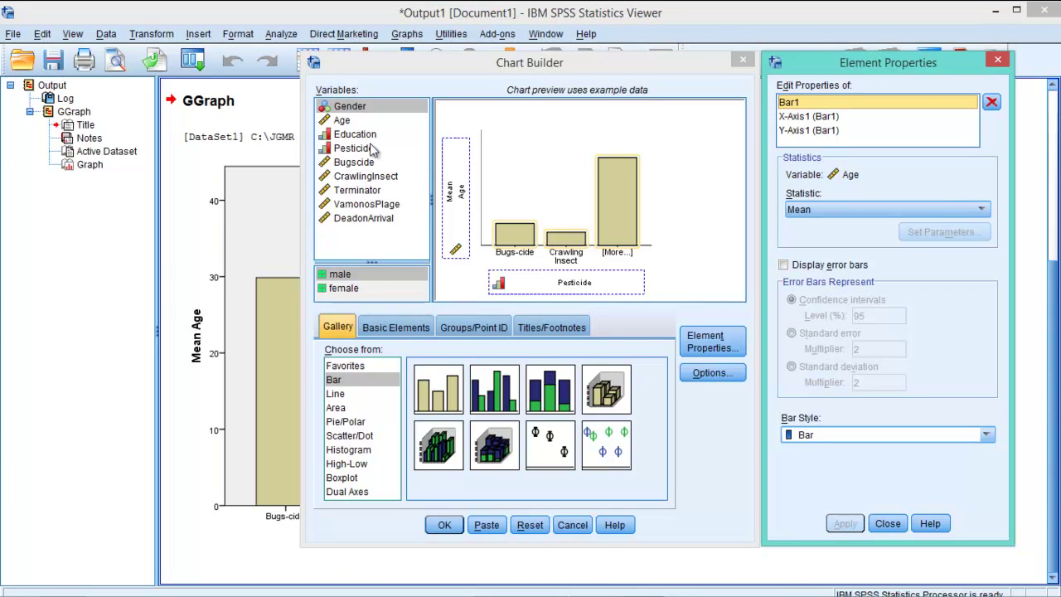
drag(352, 137, 543, 282)
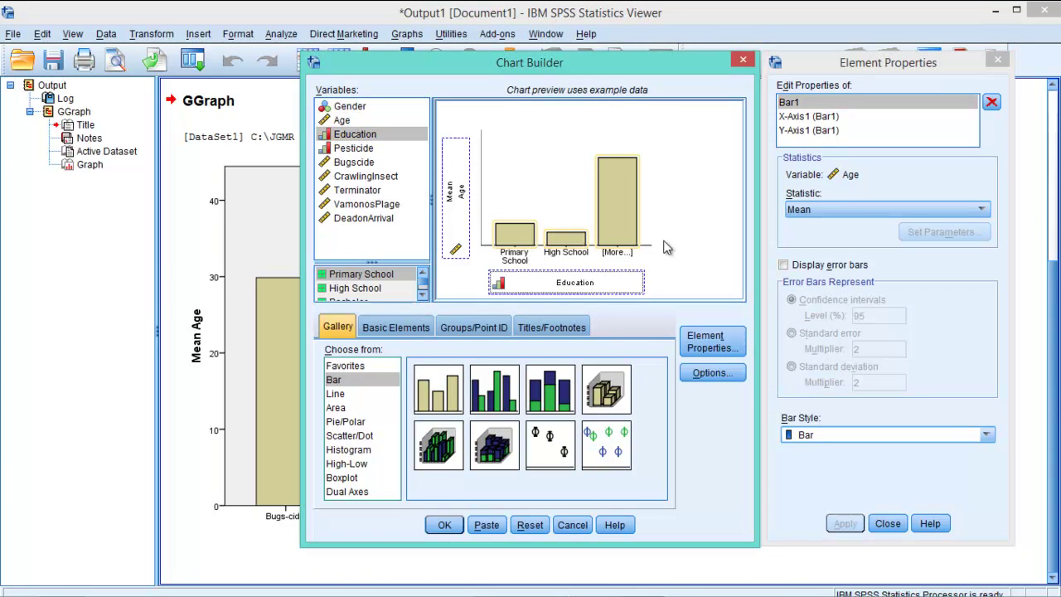
click(444, 525)
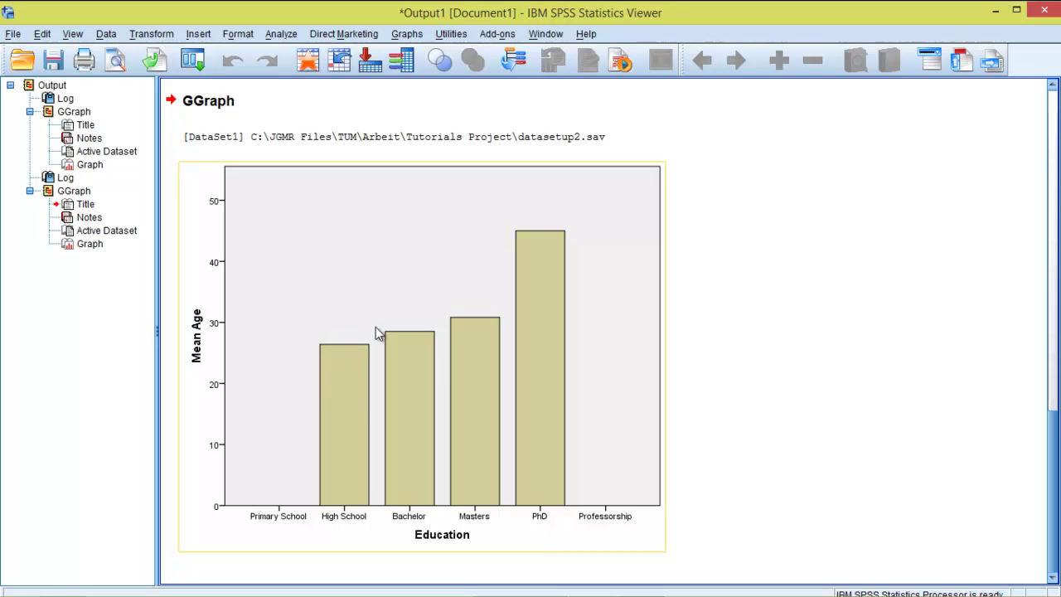
Deselect the chart and reopen Chart Builder past the measurement-level notice.
click(317, 143)
click(407, 34)
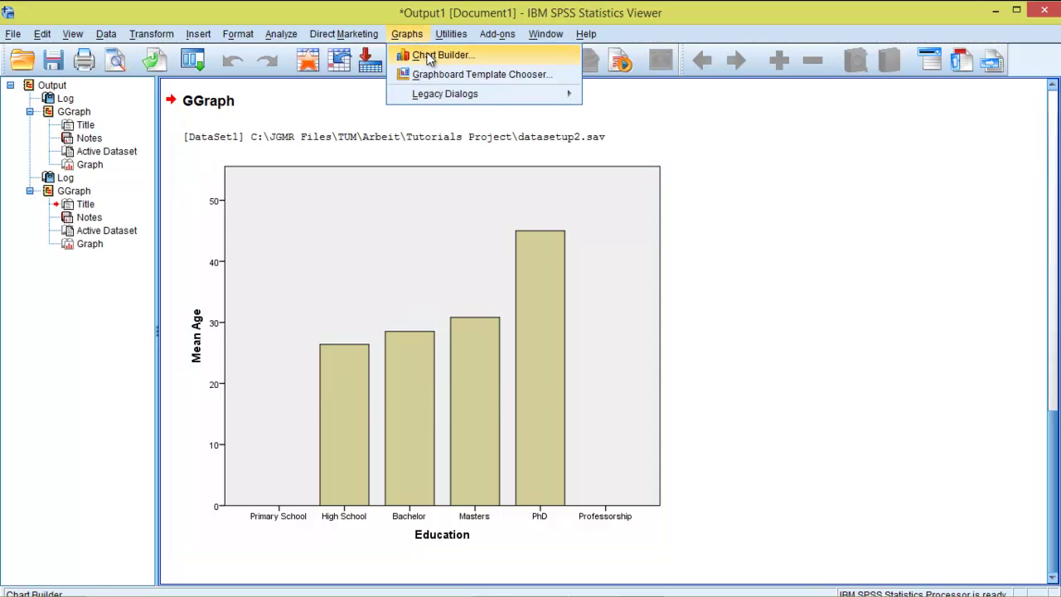
click(412, 52)
click(474, 388)
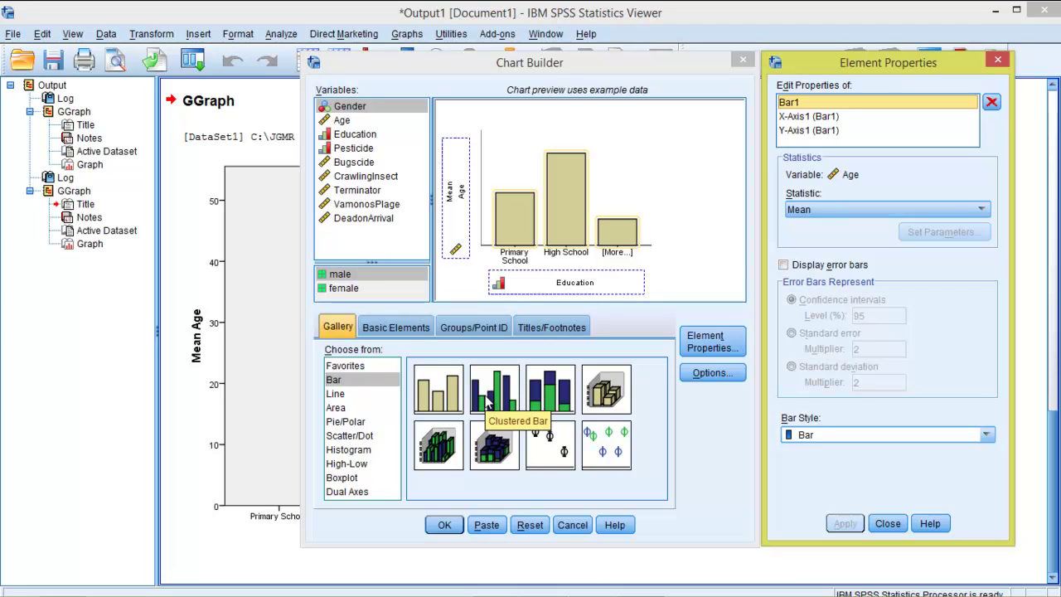
Build a clustered bar of mean Age by Pesticide coloured by Gender and generate it.
drag(489, 402, 591, 199)
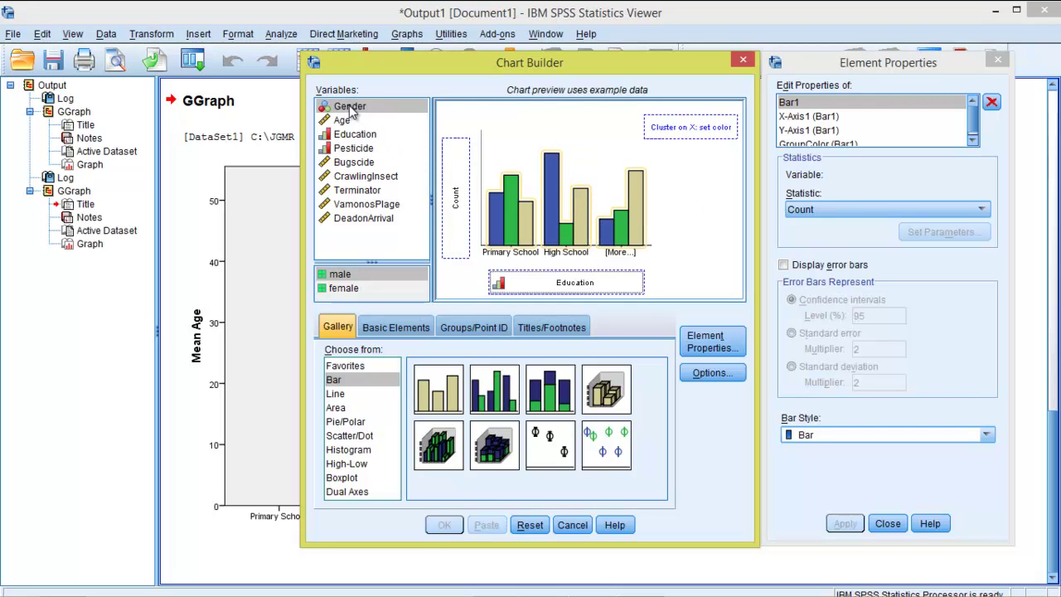
drag(352, 112, 675, 137)
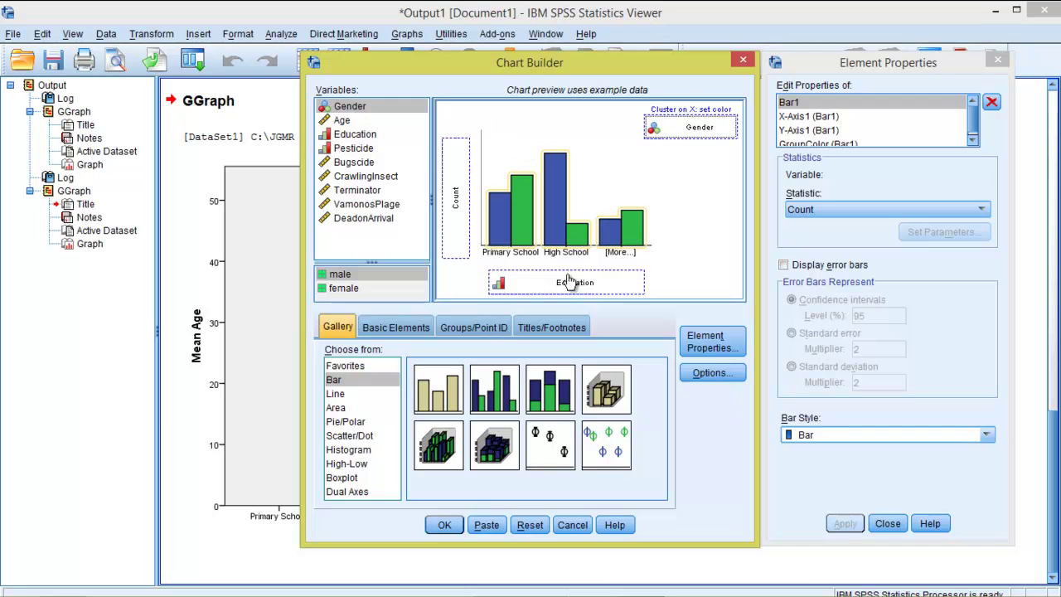
drag(361, 152, 548, 288)
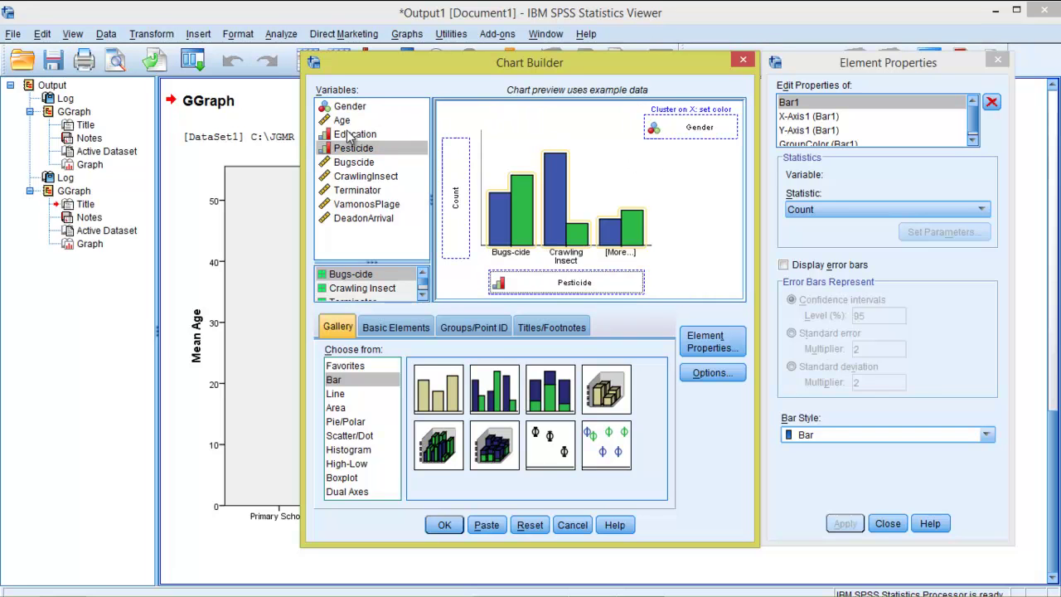
drag(345, 123, 456, 197)
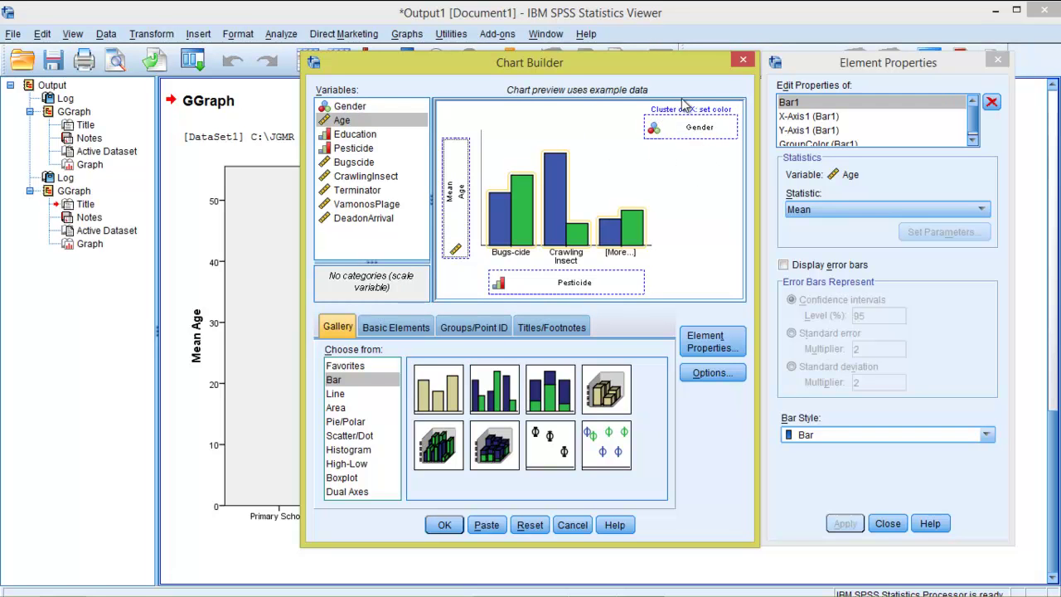
click(450, 527)
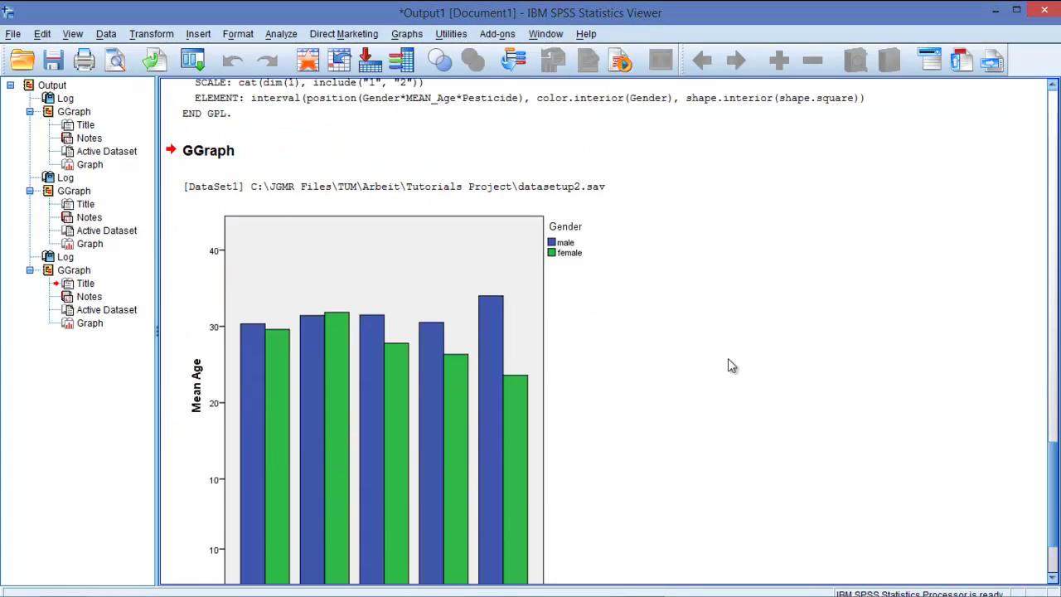
click(436, 218)
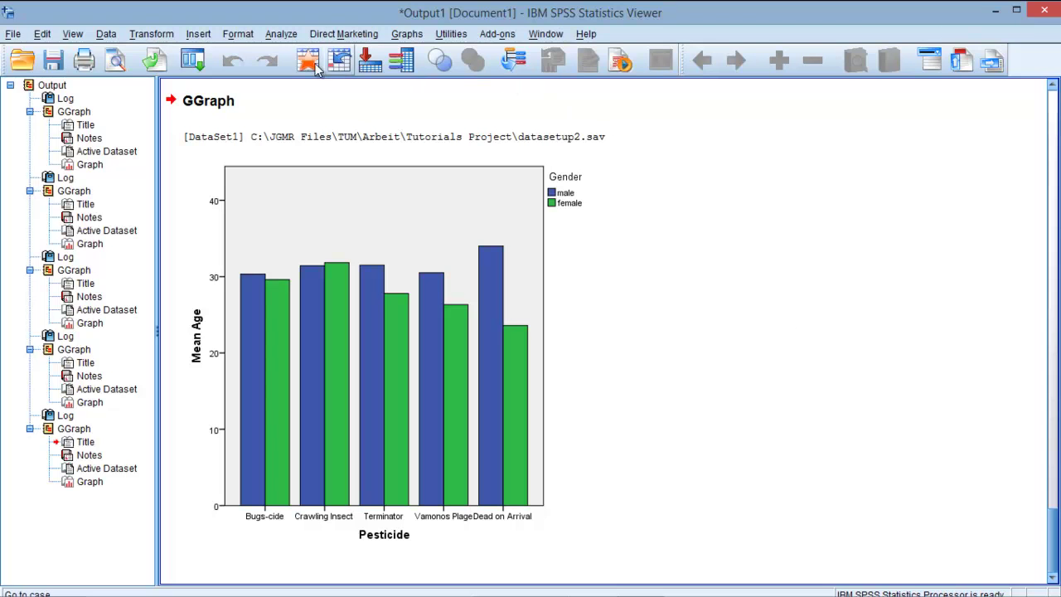
Reopen Chart Builder and start a Simple Scatter chart from the Scatter/Dot gallery.
click(408, 34)
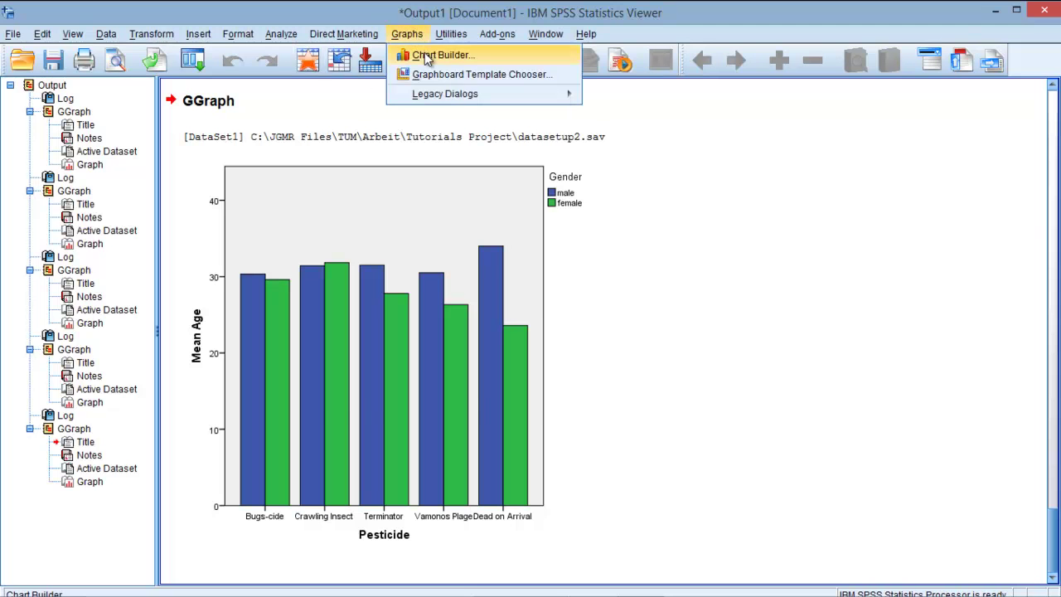
click(425, 57)
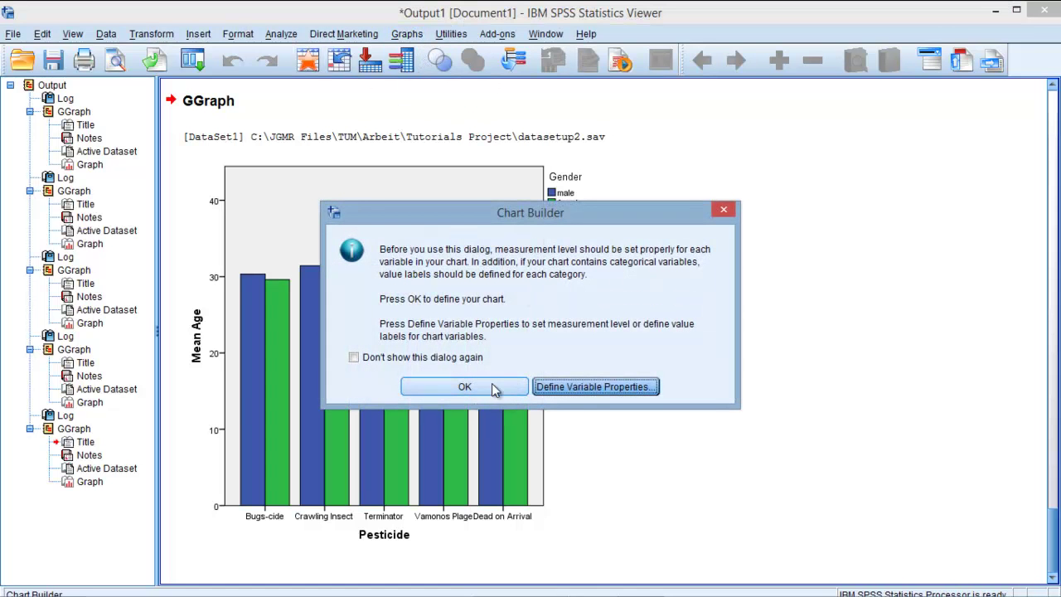
click(464, 386)
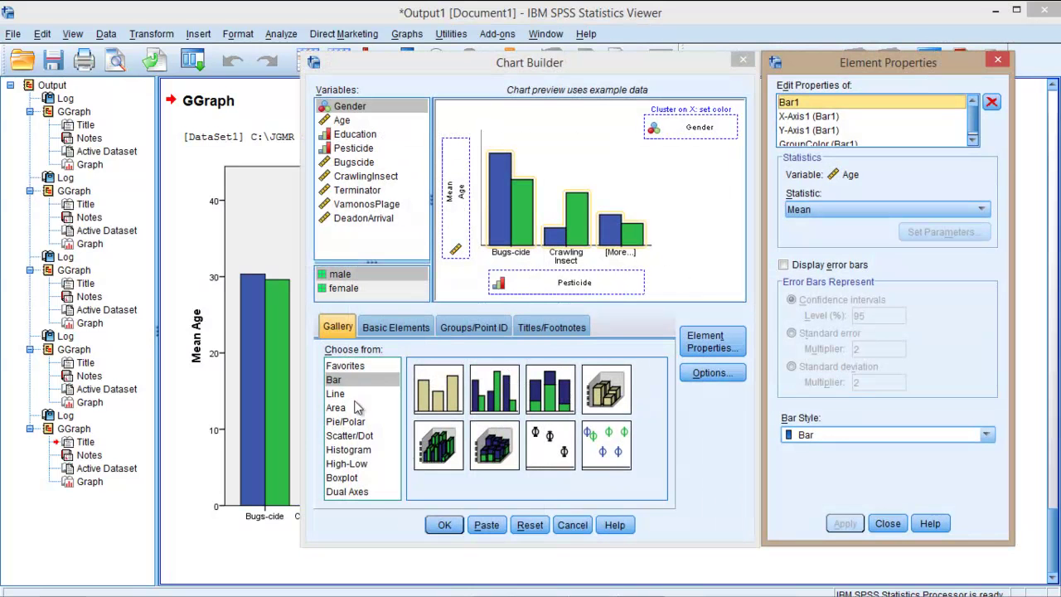
click(354, 436)
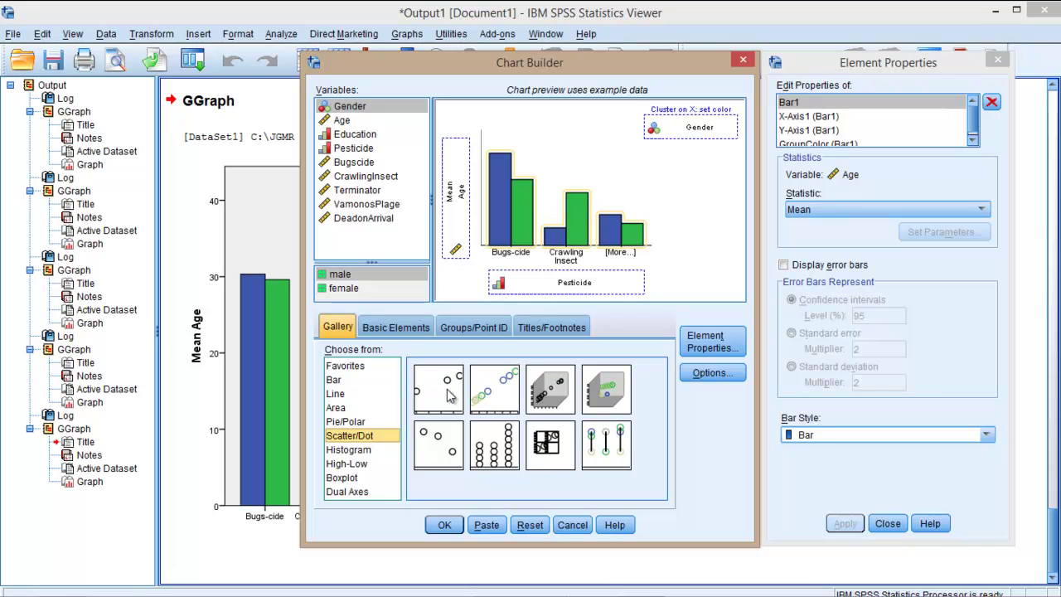
drag(437, 403, 626, 194)
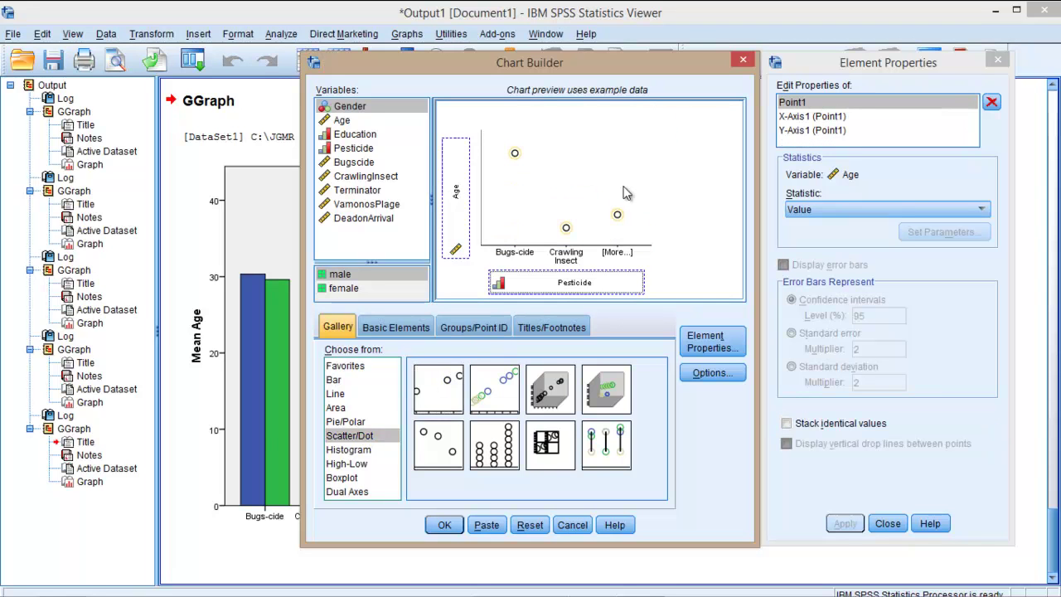
Replace the axis variables with CrawlingInsect on y and Age on x, and generate the plot.
drag(458, 202, 351, 123)
drag(546, 297, 408, 173)
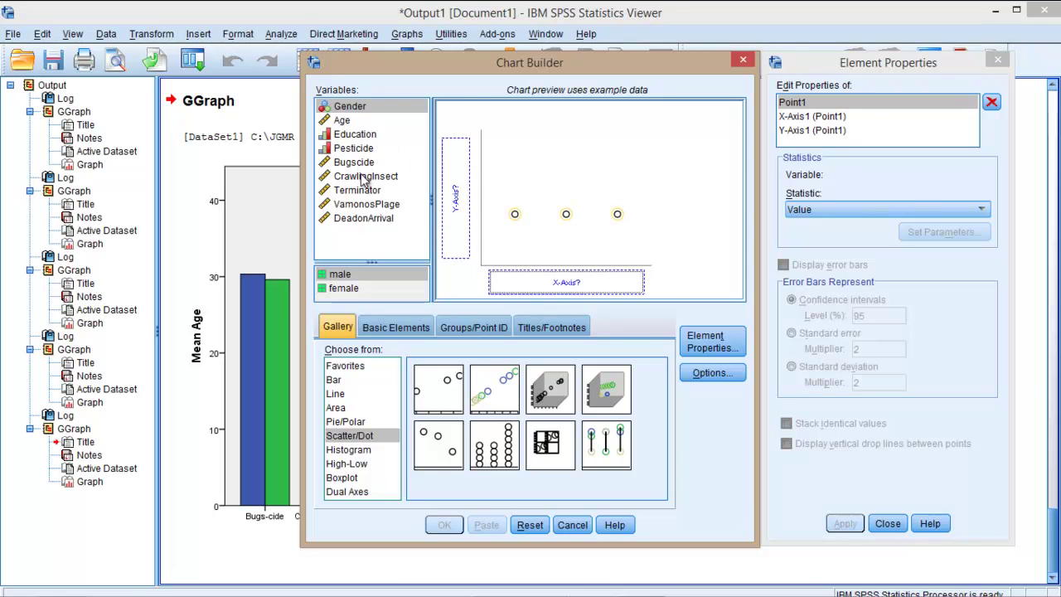
drag(366, 176, 456, 203)
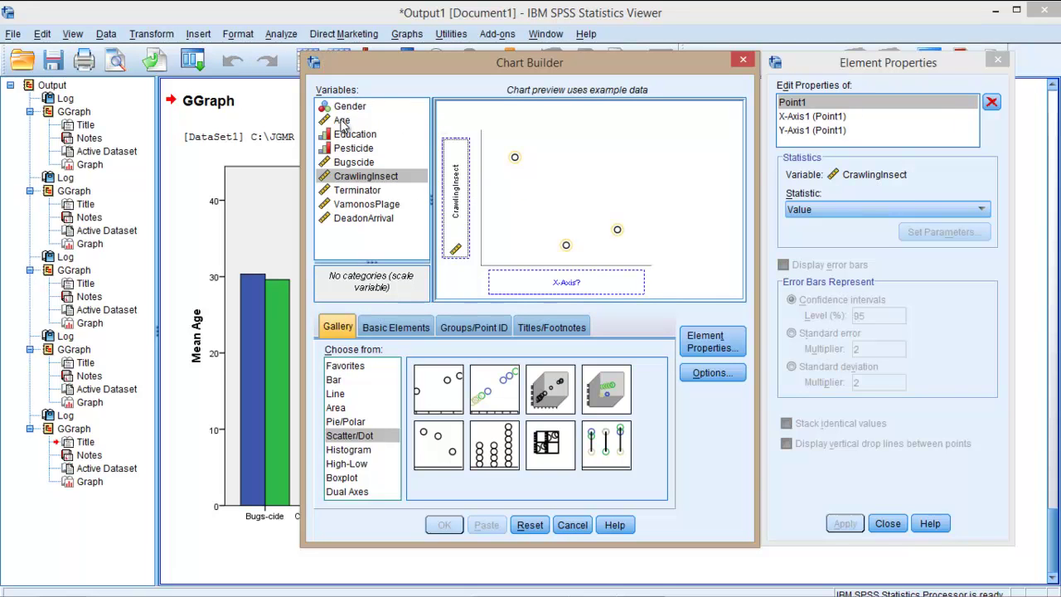
drag(341, 120, 549, 288)
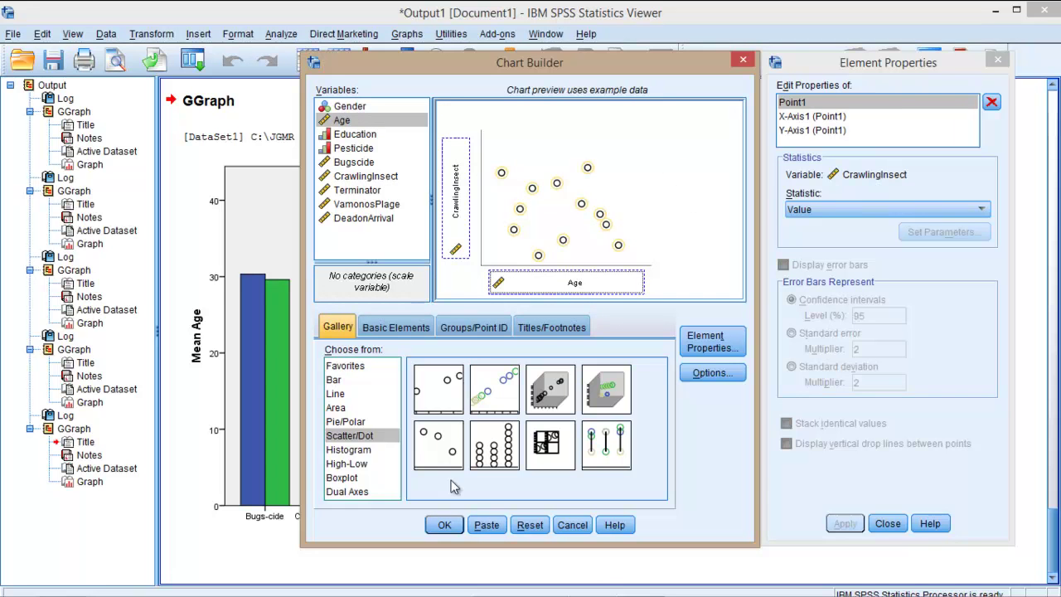
click(446, 526)
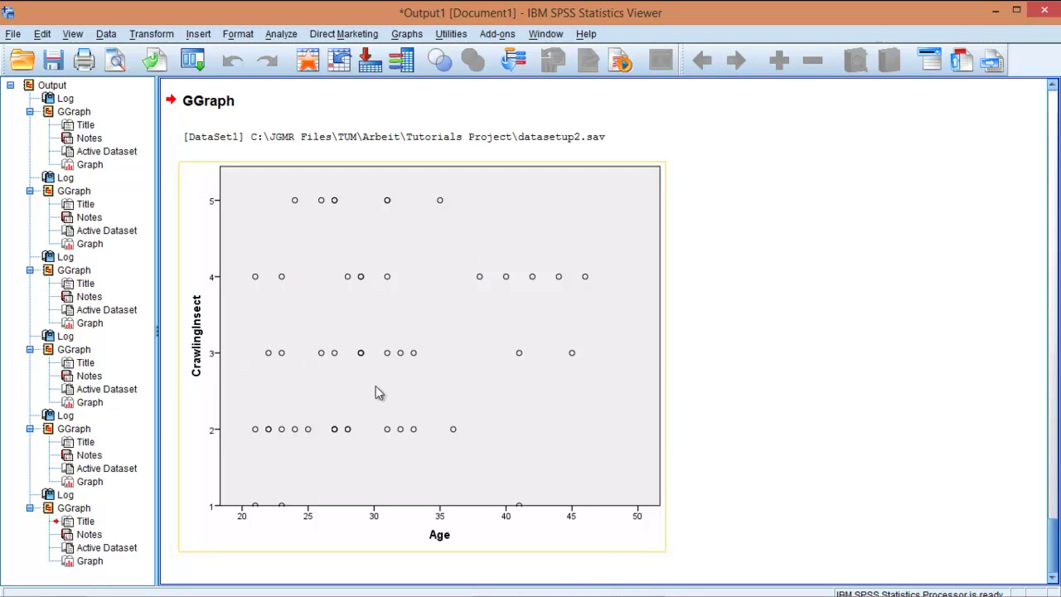
Deselect the current output and select the Age versus CrawlingInsect scatterplot in the Viewer.
click(776, 219)
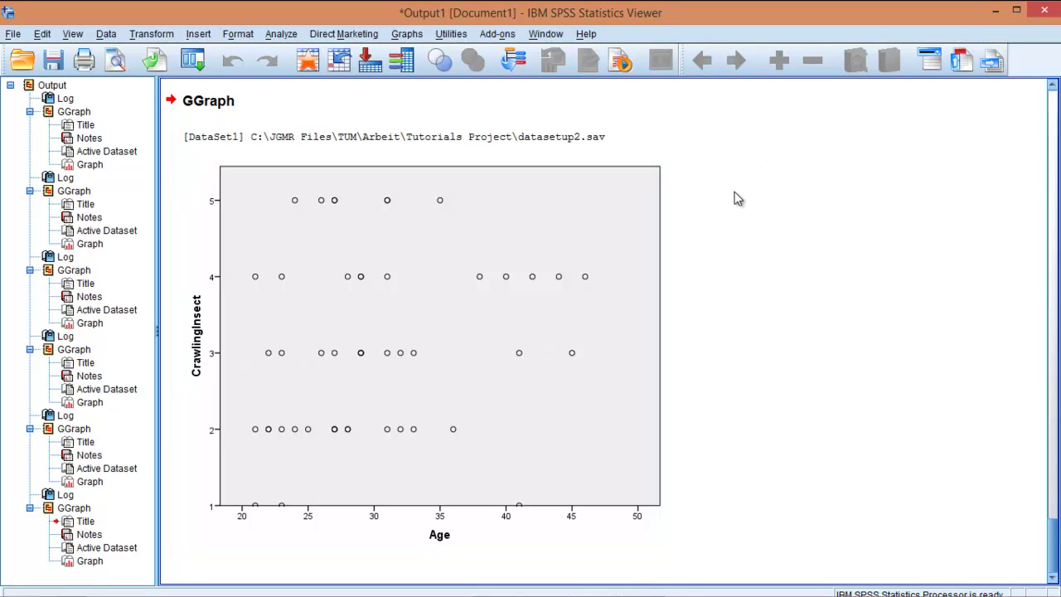
click(696, 141)
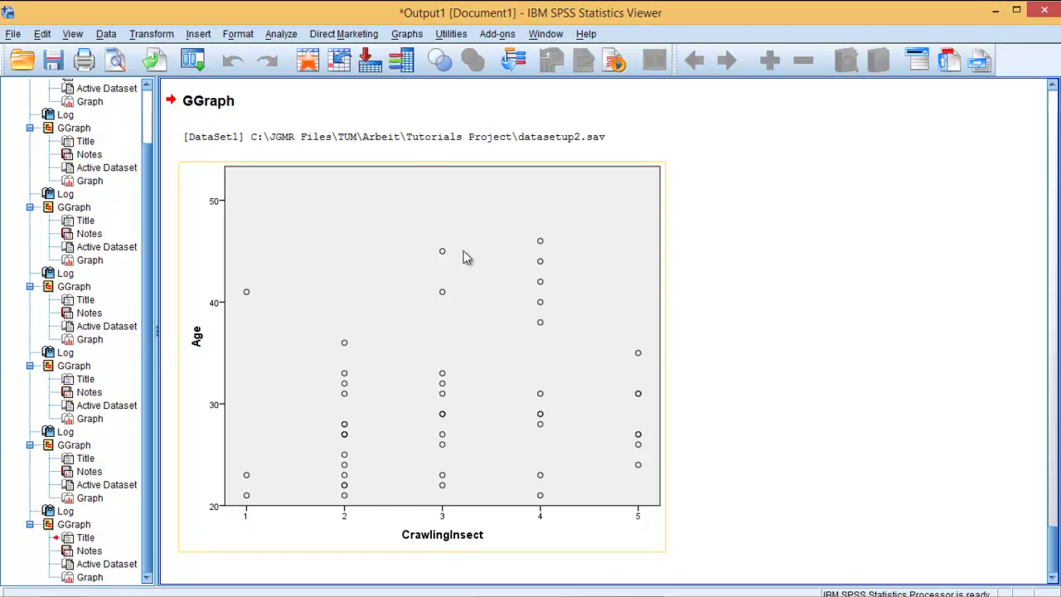
click(531, 305)
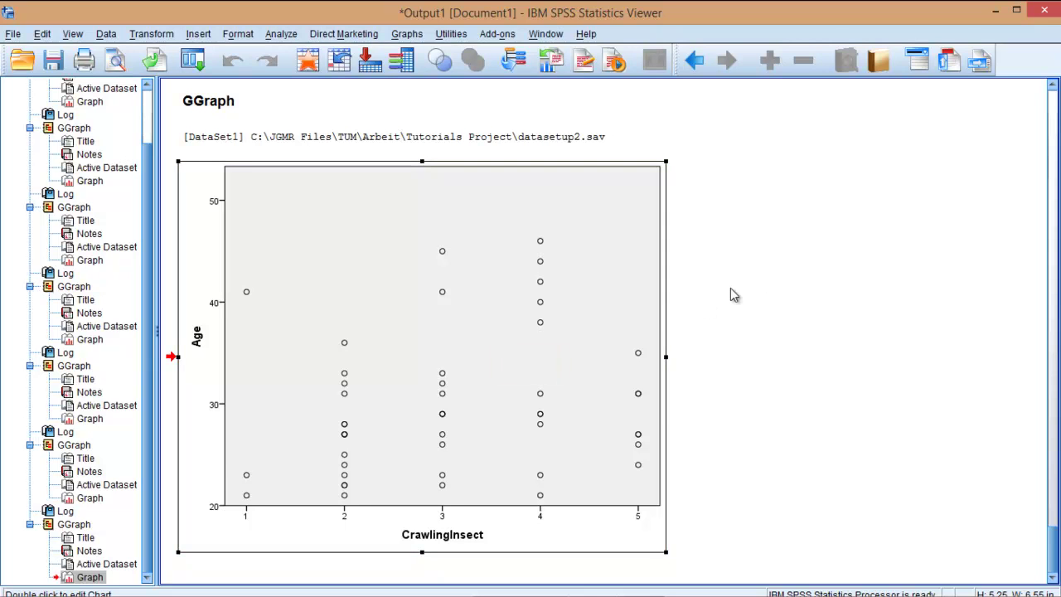
In Chart Editor, add a Fit Line at Total giving y=26.14+1.19*x with R² 0.043.
double_click(579, 279)
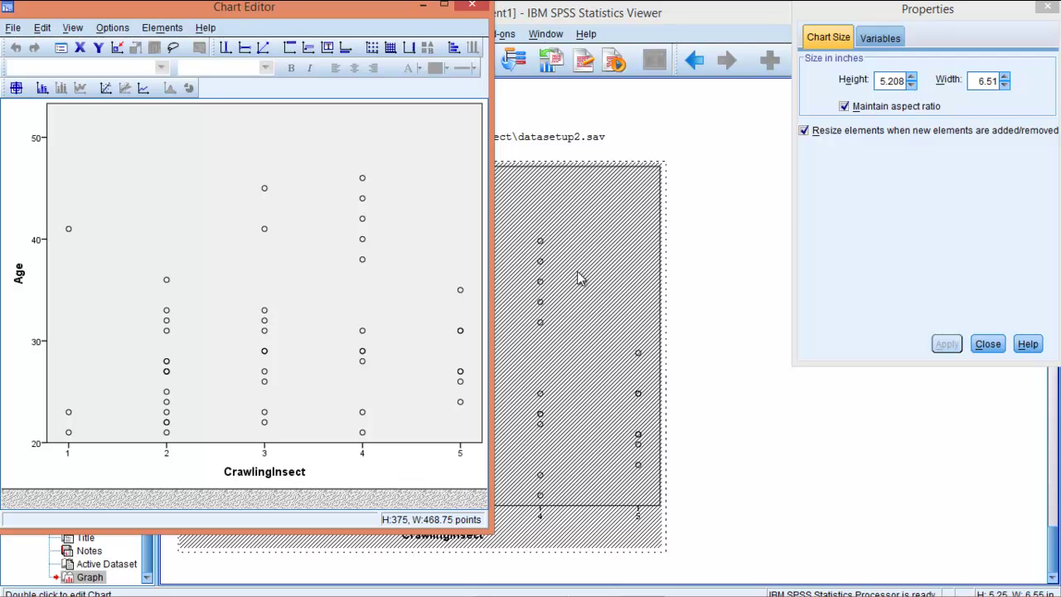
click(115, 28)
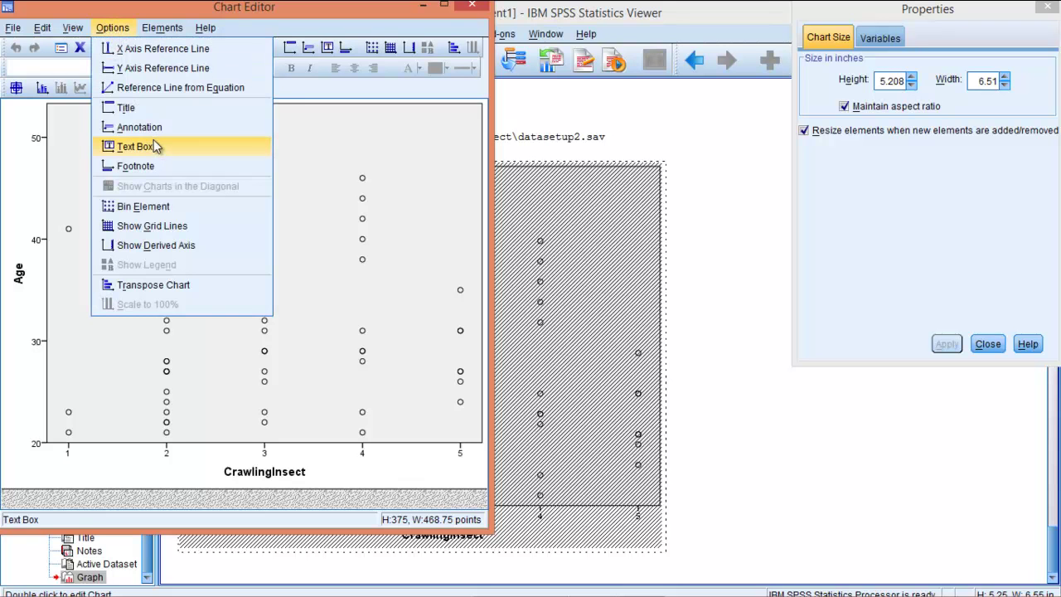
mouse_move(160, 30)
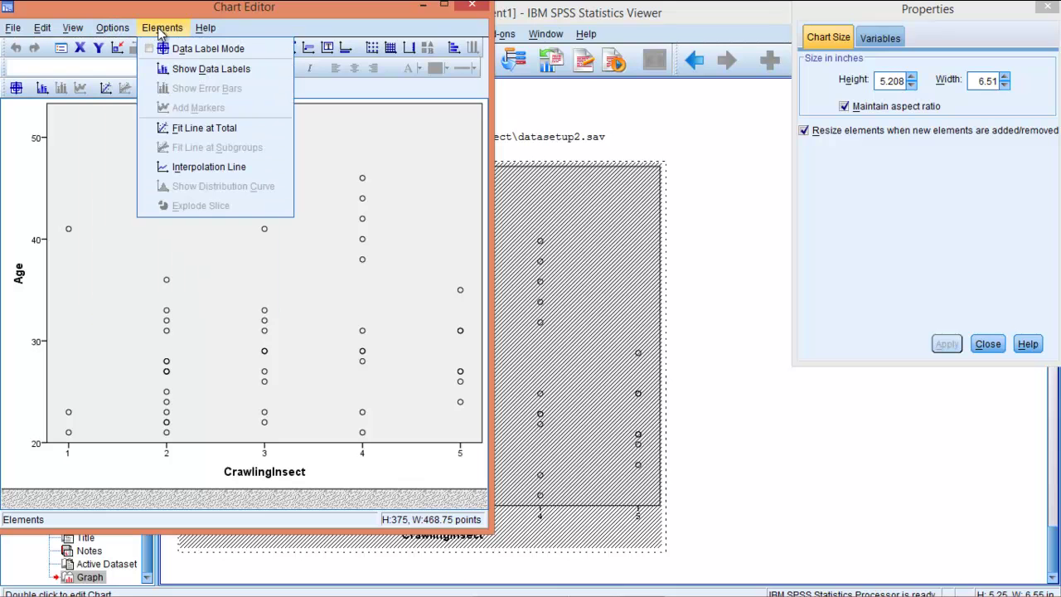
click(238, 130)
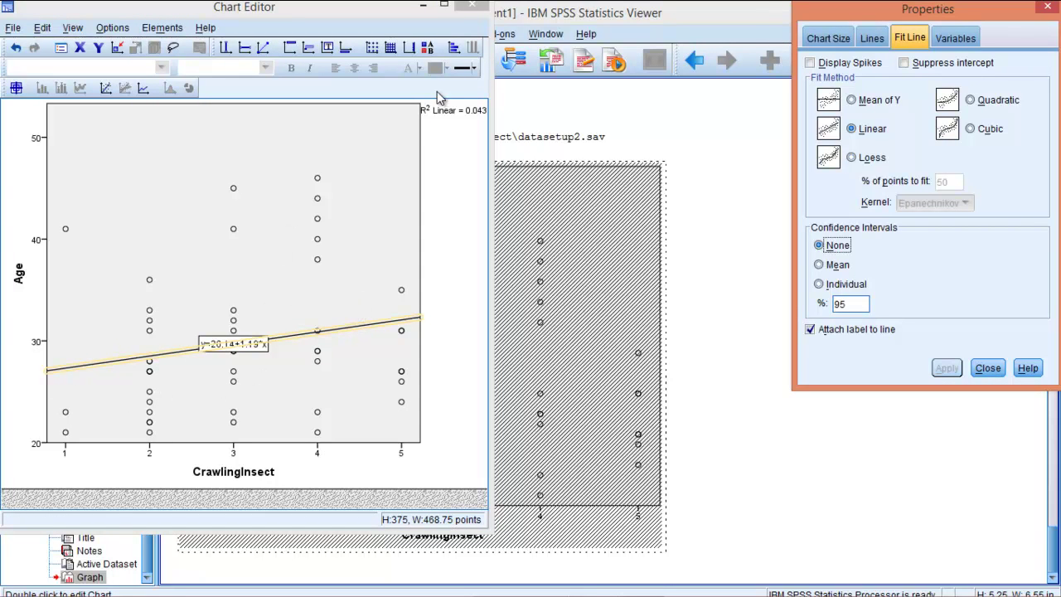
click(472, 5)
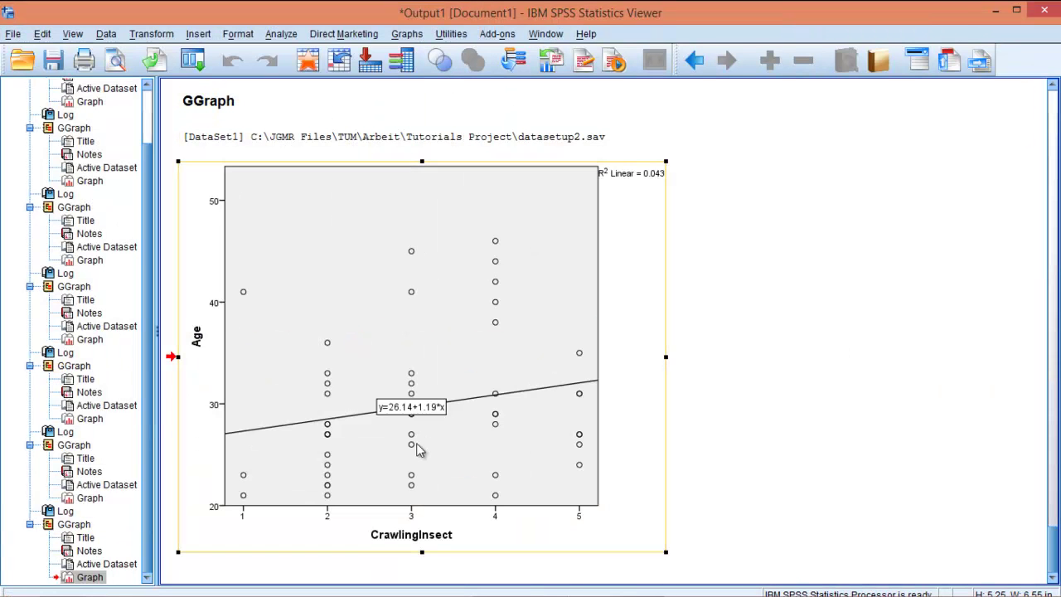
click(729, 316)
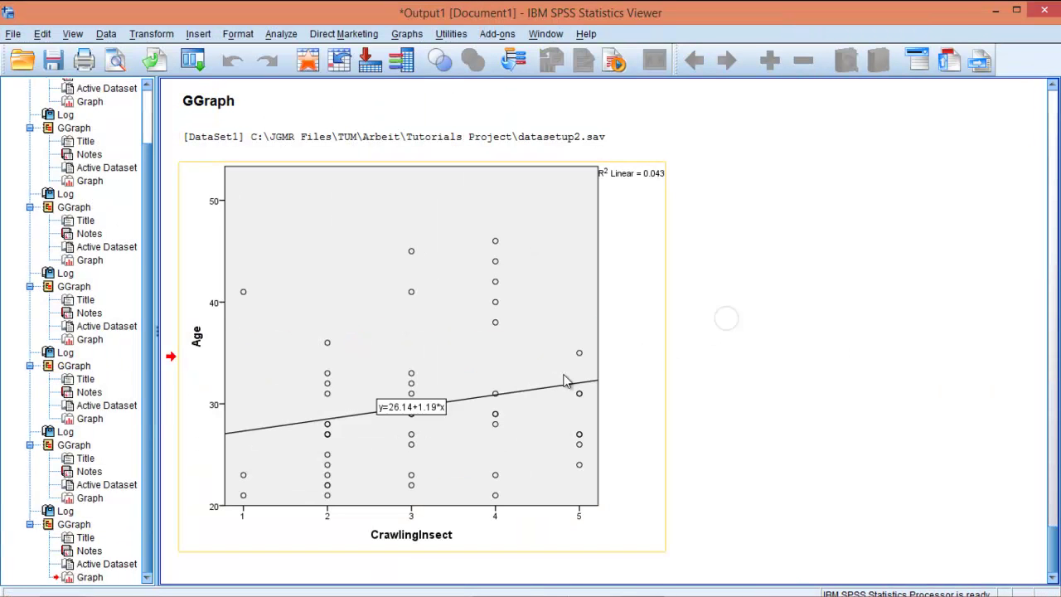
click(628, 315)
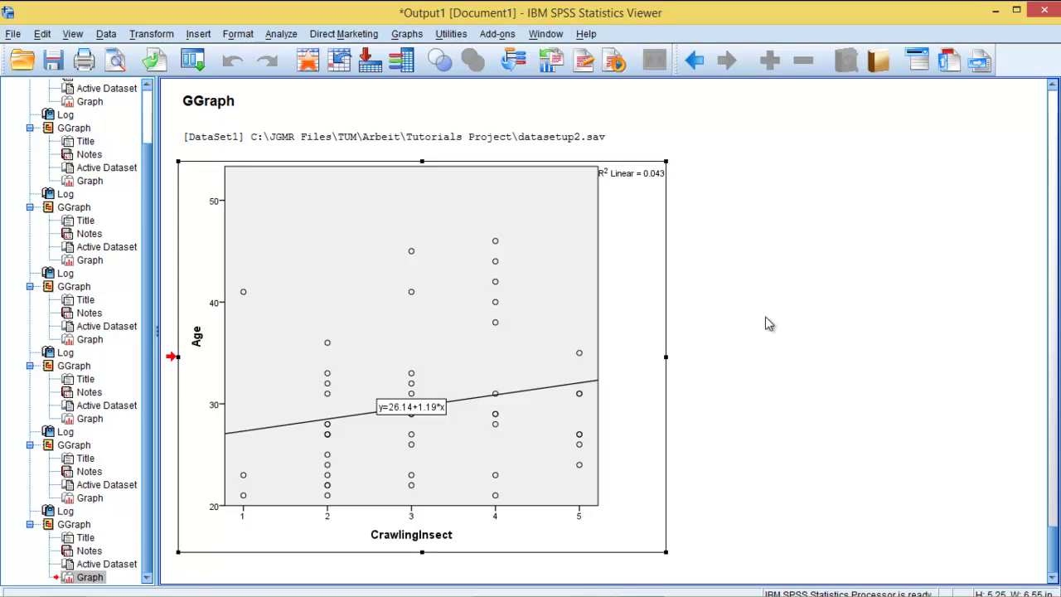